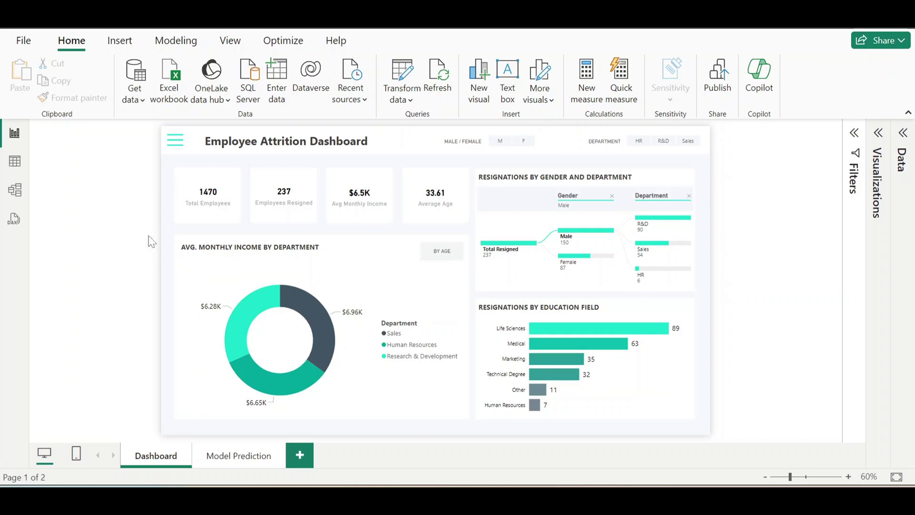
Export the Employee Attrition dashboard to PDF and select the PDF's file path in the viewer.
{"action": "left_click", "coordinate": [16, 47]}
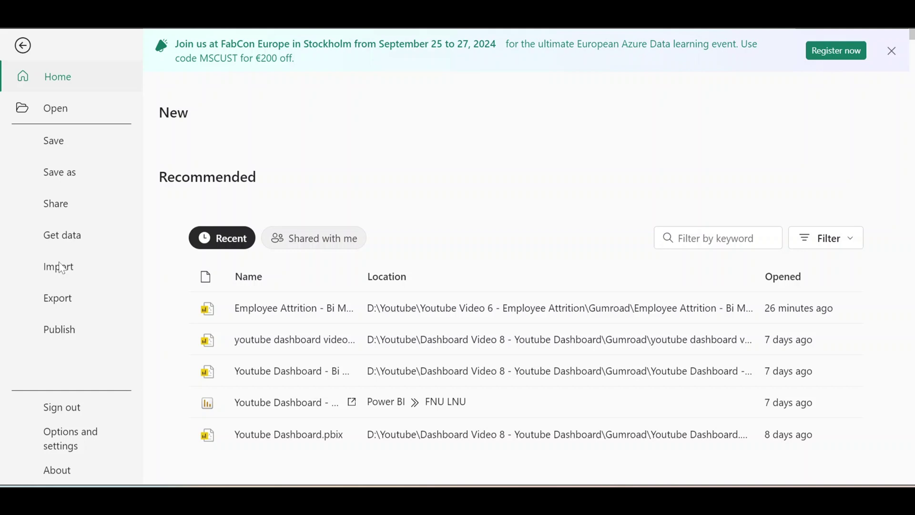
{"action": "left_click", "coordinate": [72, 303]}
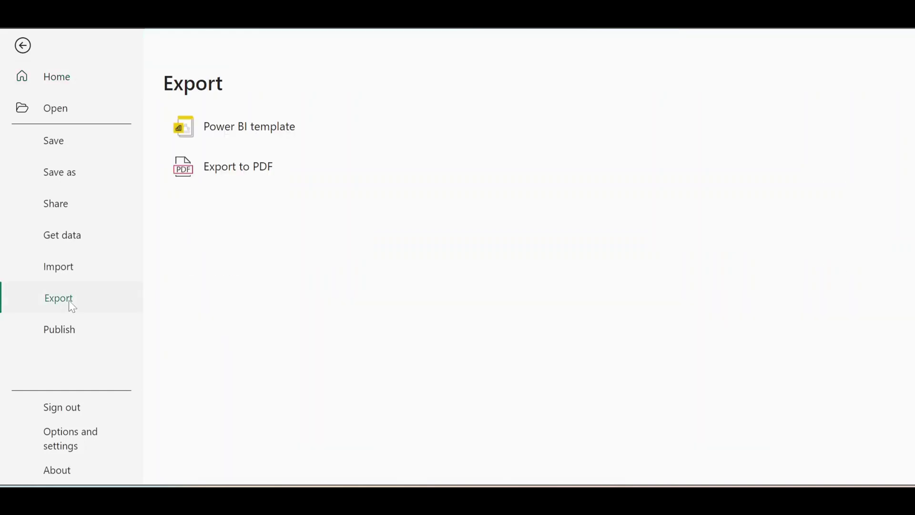
{"action": "left_click", "coordinate": [252, 179]}
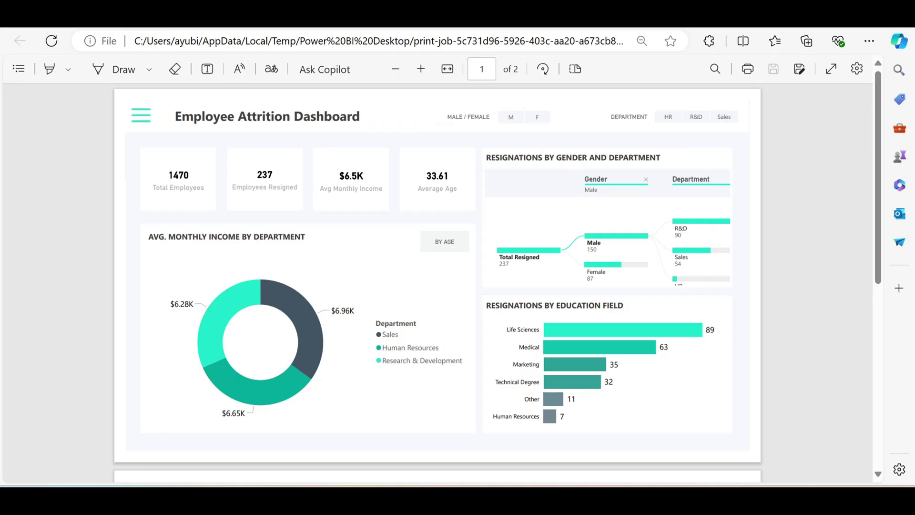
{"action": "key", "text": "ctrl+l"}
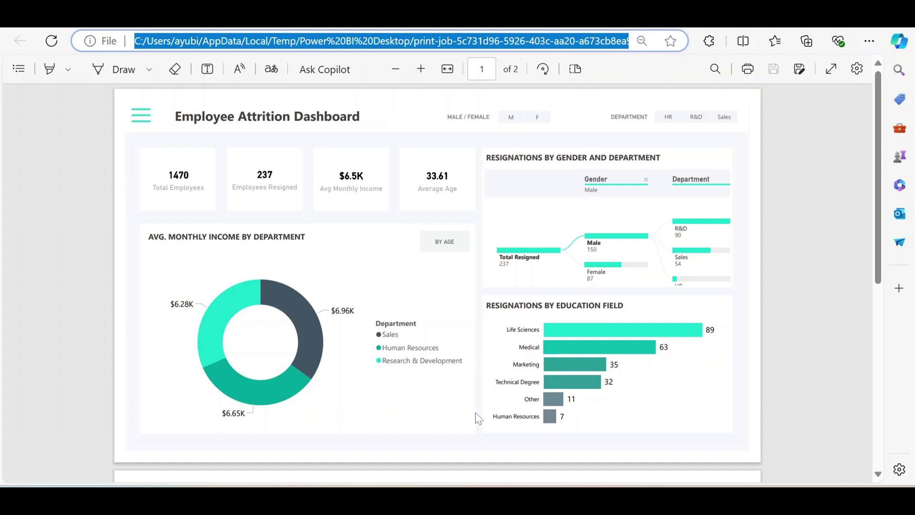
Find the Employee Attrition - Bi Mentor PDF in its Temp folder and drop it onto iLovePDF's converter.
{"action": "key", "text": "super+e"}
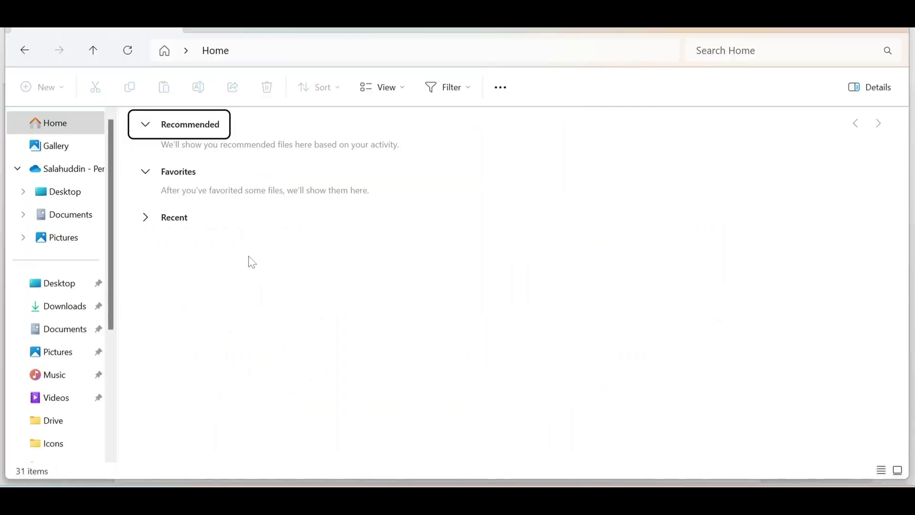
{"action": "left_click", "coordinate": [291, 59]}
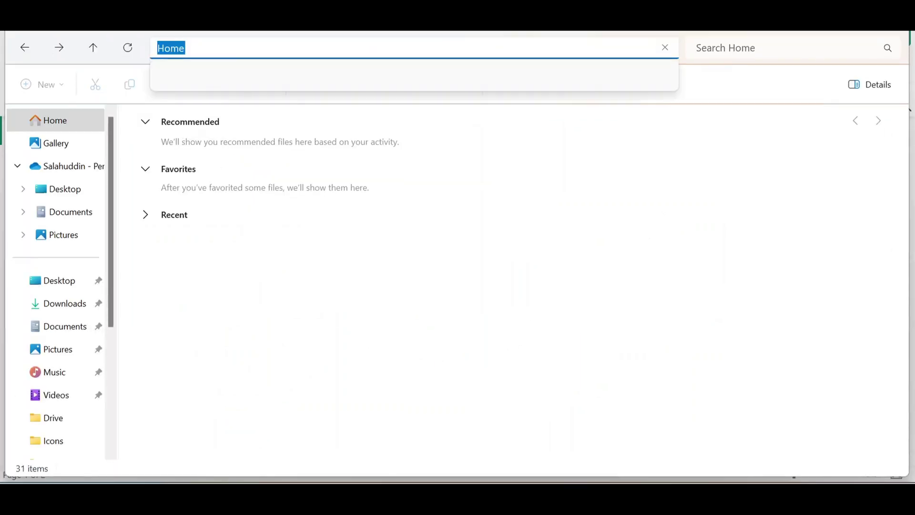
{"action": "key", "text": "ctrl+v"}
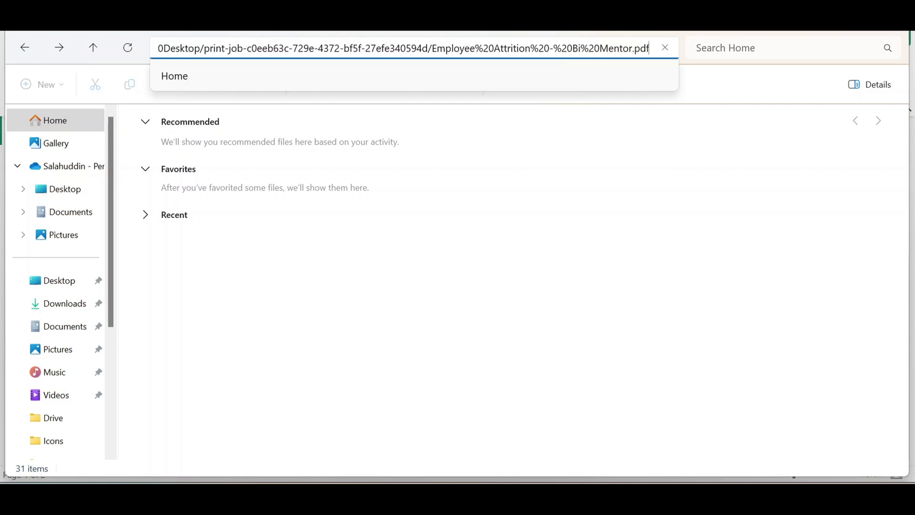
{"action": "key", "text": "shift+Left"}
{"action": "key", "text": "shift+Left"}
{"action": "key", "text": "shift+Left"}
{"action": "key", "text": "shift+Left"}
{"action": "key", "text": "shift+Left"}
{"action": "key", "text": "shift+Left"}
{"action": "key", "text": "shift+Left"}
{"action": "key", "text": "shift+Left"}
{"action": "key", "text": "shift+Left"}
{"action": "key", "text": "shift+Left"}
{"action": "key", "text": "shift+Left"}
{"action": "key", "text": "shift+Left"}
{"action": "key", "text": "shift+Left"}
{"action": "key", "text": "shift+Left"}
{"action": "key", "text": "shift+Left"}
{"action": "key", "text": "shift+Left"}
{"action": "key", "text": "shift+Left"}
{"action": "key", "text": "shift+Left"}
{"action": "key", "text": "shift+Left"}
{"action": "key", "text": "shift+Left"}
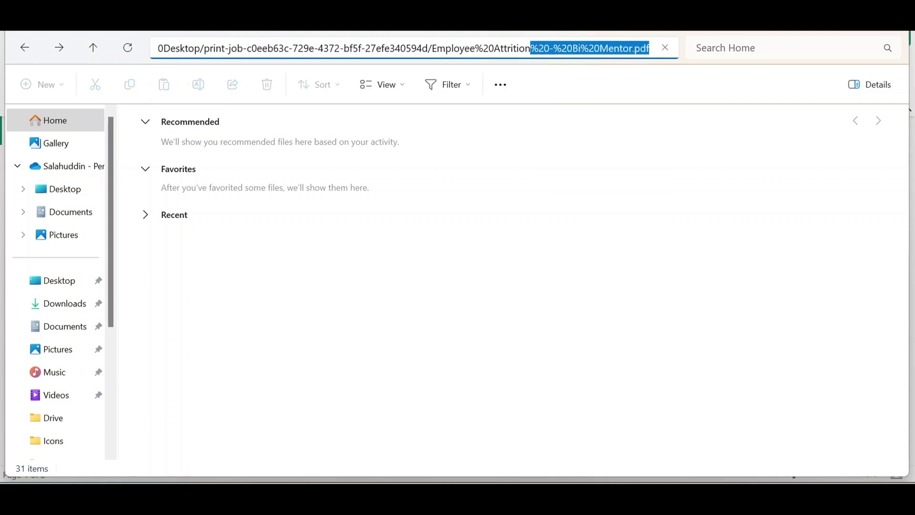
{"action": "key", "text": "shift+Left"}
{"action": "key", "text": "shift+Left"}
{"action": "key", "text": "shift+Left"}
{"action": "key", "text": "shift+Left"}
{"action": "key", "text": "shift+Left"}
{"action": "key", "text": "shift+Left"}
{"action": "key", "text": "shift+Left"}
{"action": "key", "text": "shift+Left"}
{"action": "key", "text": "shift+Left"}
{"action": "key", "text": "shift+Left"}
{"action": "key", "text": "shift+Left"}
{"action": "key", "text": "shift+Left"}
{"action": "key", "text": "shift+Left"}
{"action": "key", "text": "shift+Left"}
{"action": "key", "text": "shift+Left"}
{"action": "key", "text": "shift+Left"}
{"action": "key", "text": "shift+Left"}
{"action": "key", "text": "shift+Left"}
{"action": "key", "text": "shift+Left"}
{"action": "key", "text": "shift+Left"}
{"action": "key", "text": "BackSpace"}
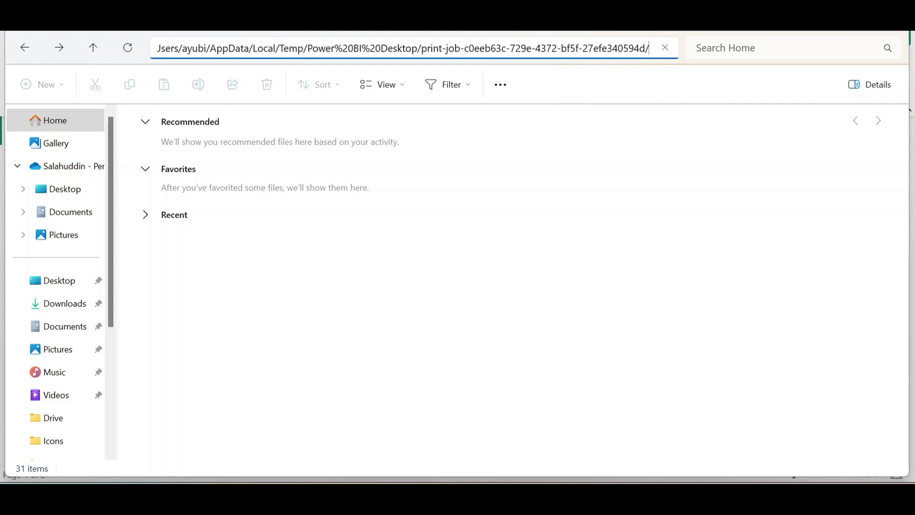
{"action": "key", "text": "Return"}
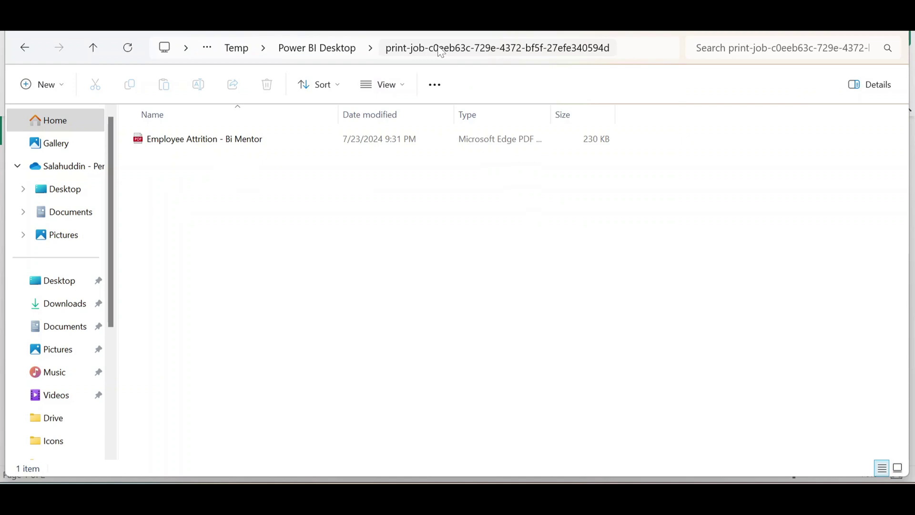
{"action": "left_click", "coordinate": [229, 147]}
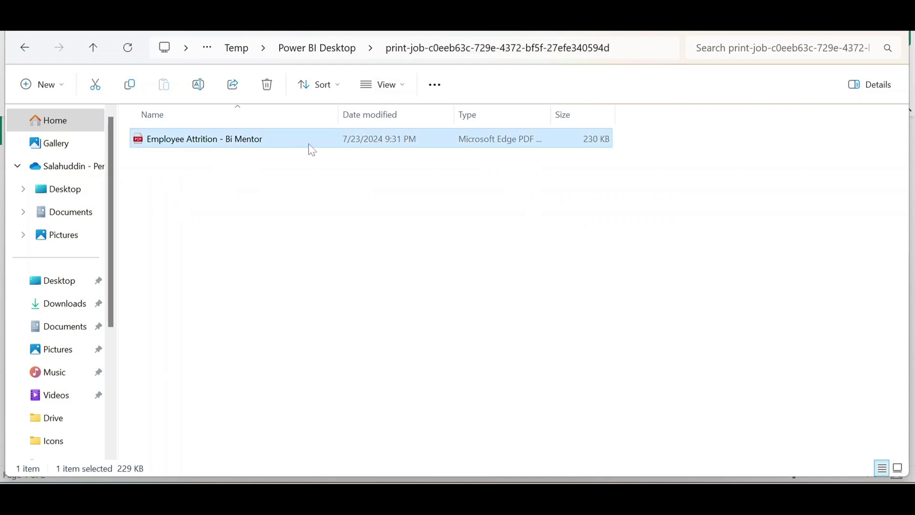
{"action": "left_click_drag", "start_coordinate": [305, 146], "coordinate": [493, 333]}
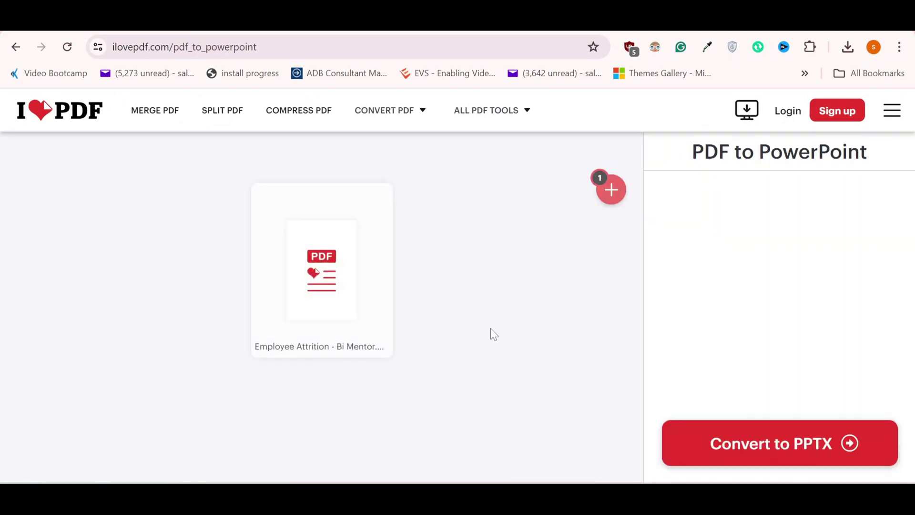
Convert the uploaded PDF to PPTX and download the 61.8 KB PowerPoint file.
{"action": "left_click", "coordinate": [789, 457]}
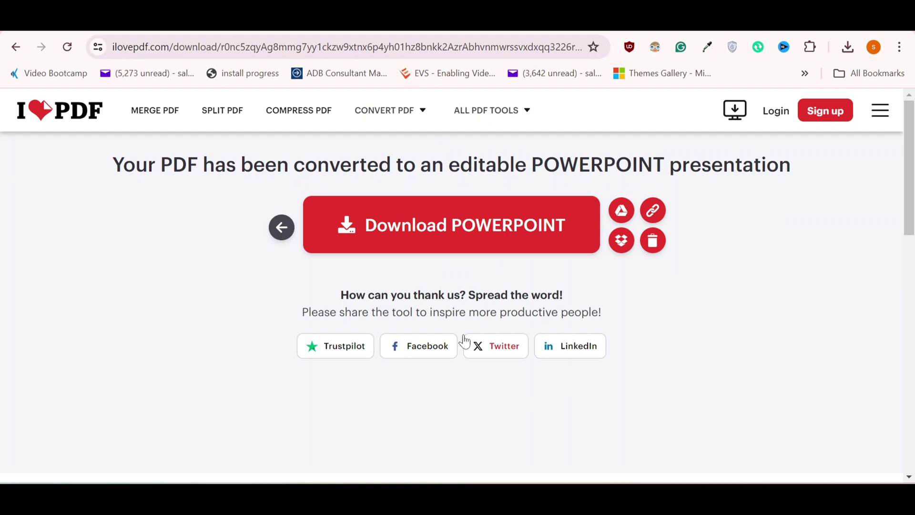
{"action": "left_click", "coordinate": [450, 245]}
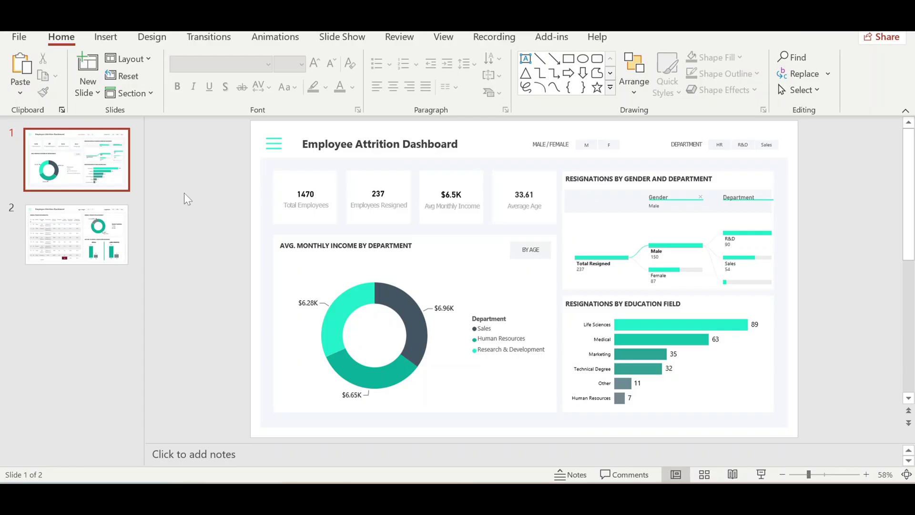
Review slide 2 and then slide 1 of the converted dashboard deck.
{"action": "left_click", "coordinate": [94, 219]}
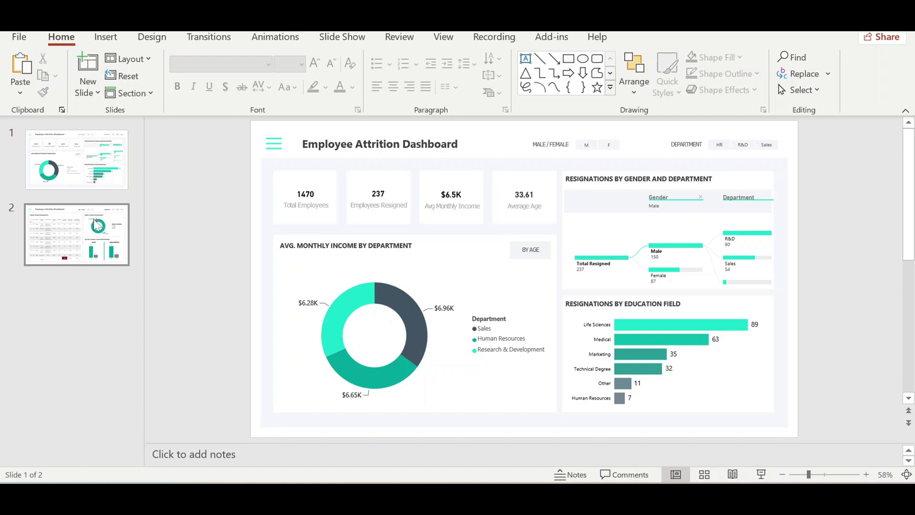
{"action": "key", "text": "Up"}
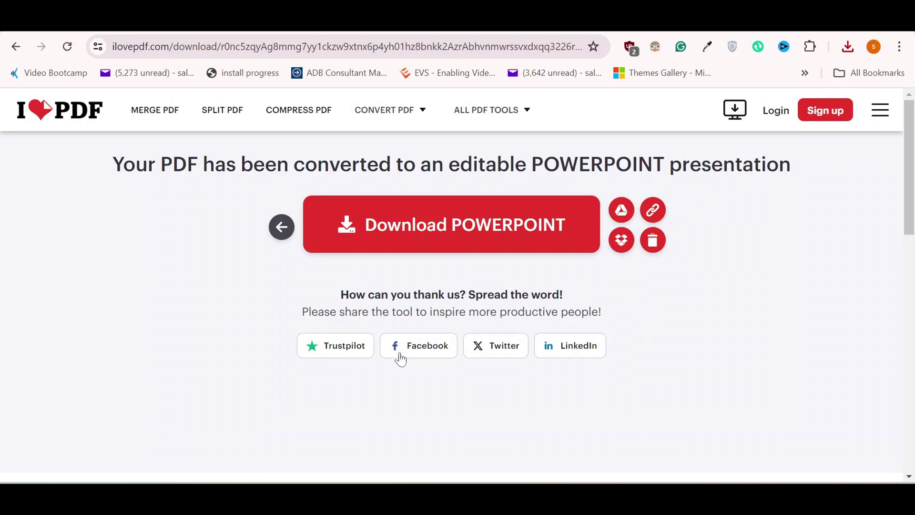
Go from Power BI Desktop to the app.powerbi.com report tab via the taskbar.
{"action": "left_click", "coordinate": [539, 419]}
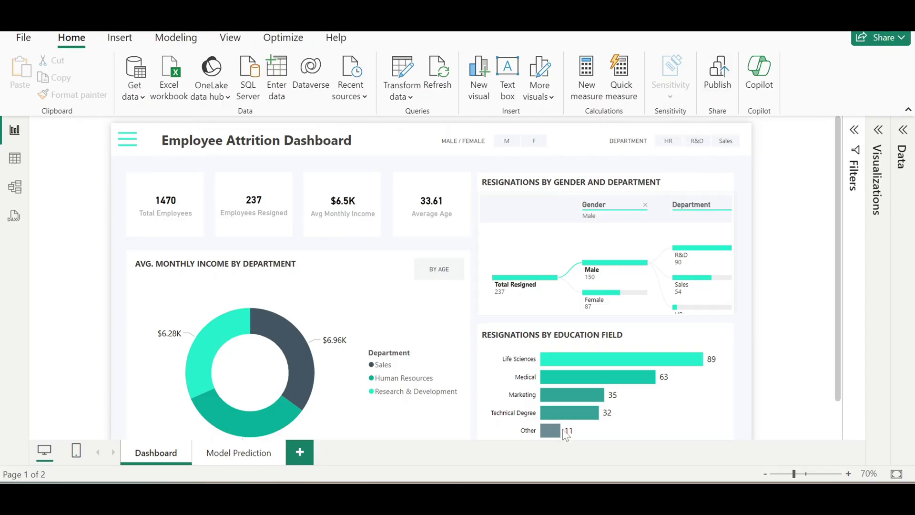
{"action": "left_click", "coordinate": [514, 419]}
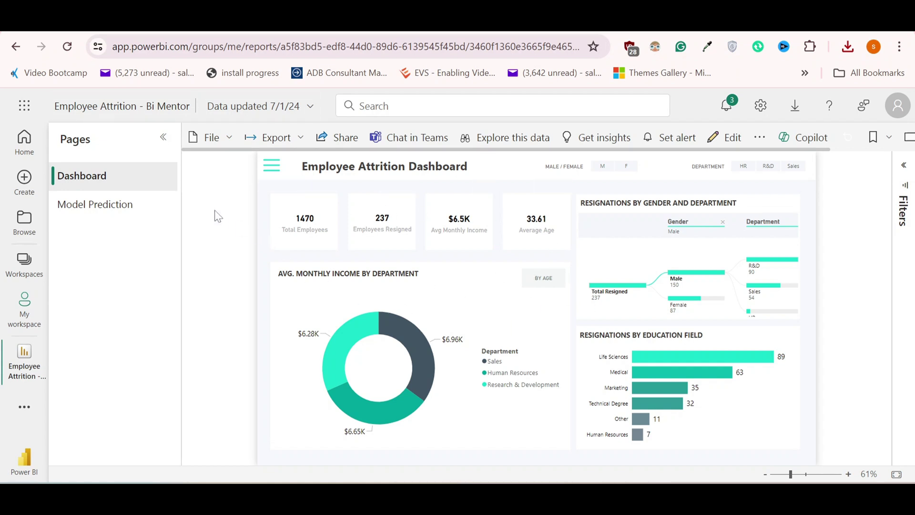
Export the Dashboard page to a new PowerPoint presentation with Embed live data, letting PowerPoint launch.
{"action": "left_click", "coordinate": [296, 138]}
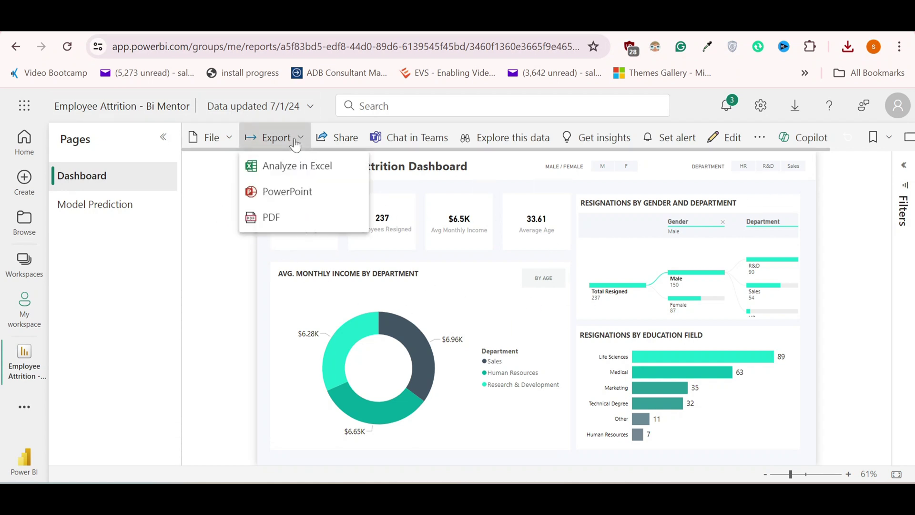
{"action": "left_click", "coordinate": [298, 198]}
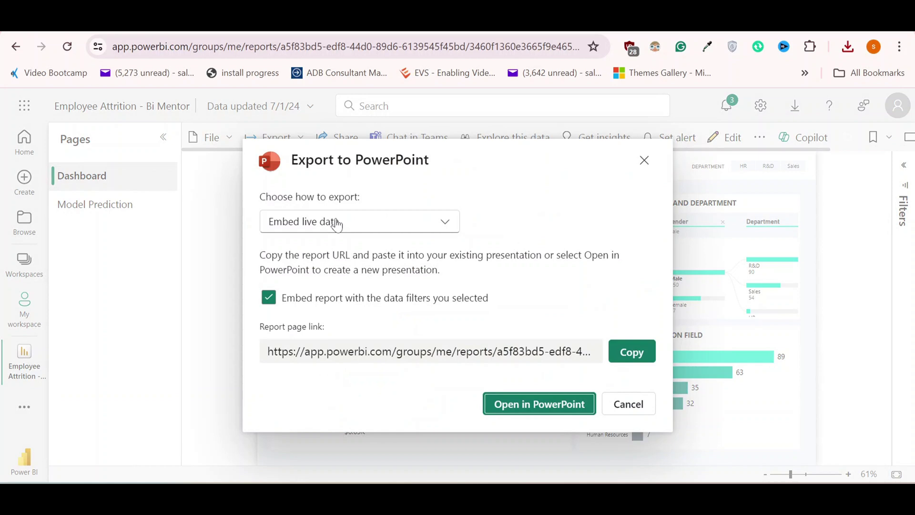
{"action": "left_click", "coordinate": [444, 225]}
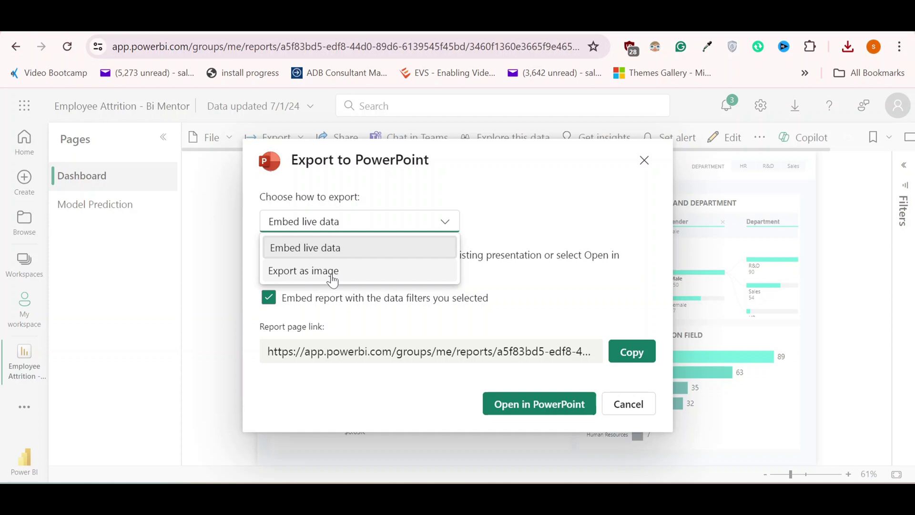
{"action": "left_click", "coordinate": [399, 224]}
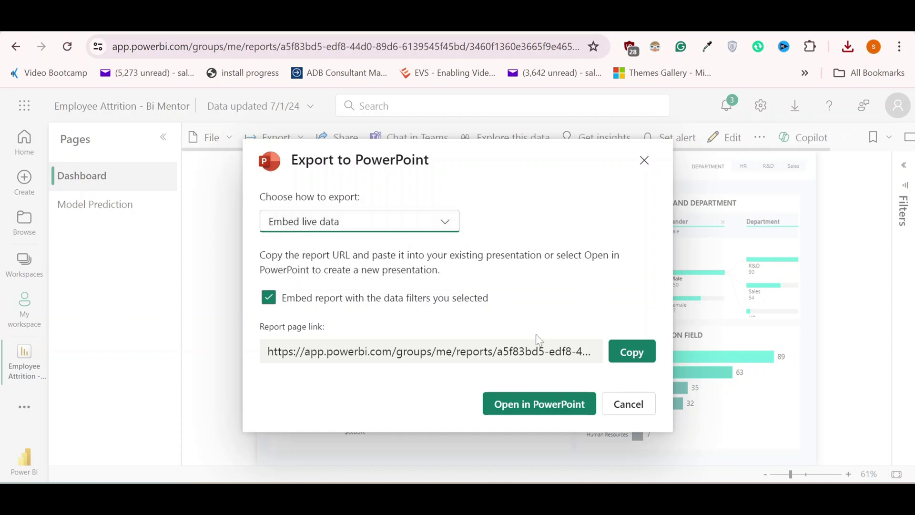
{"action": "left_click", "coordinate": [542, 412]}
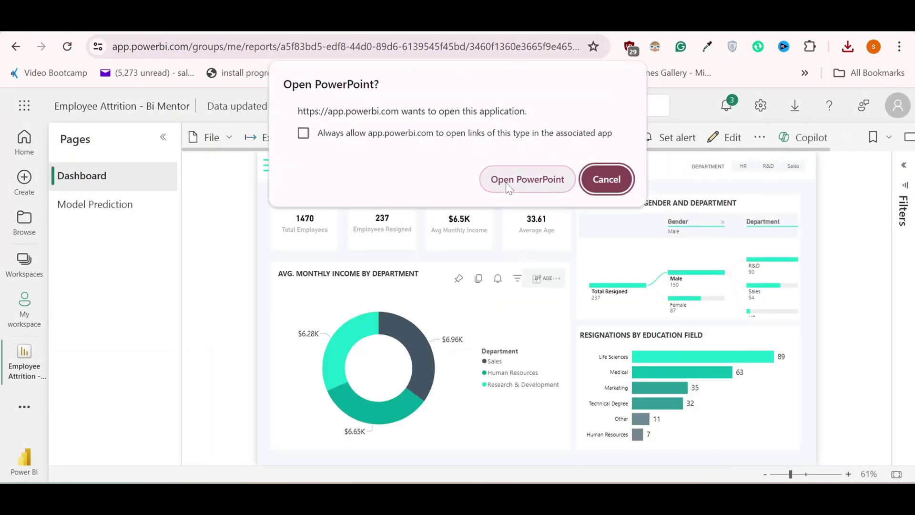
{"action": "left_click", "coordinate": [509, 185]}
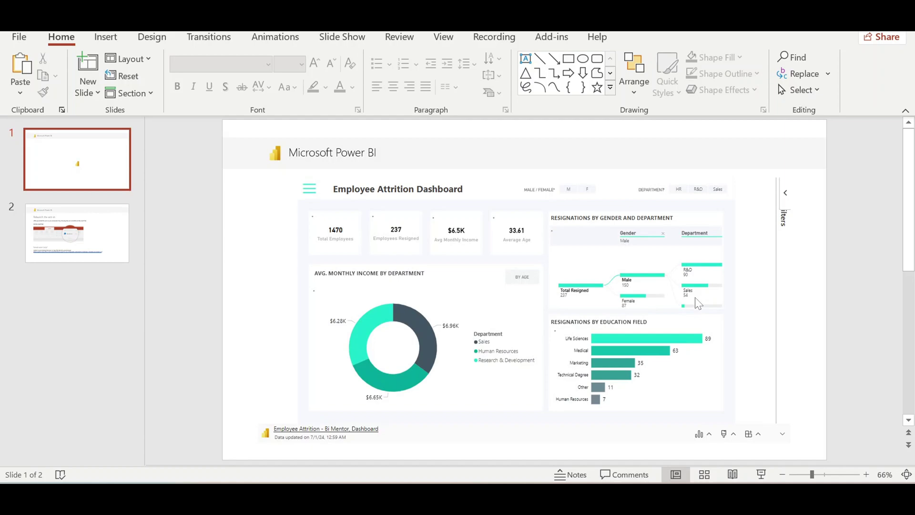
Run the slide show, open and close the live report's page navigation, then exit.
{"action": "key", "text": "F5"}
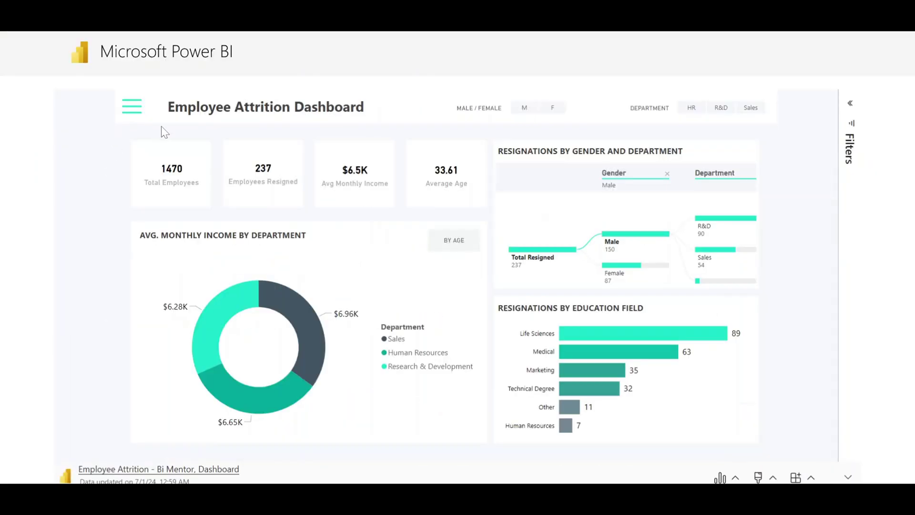
{"action": "left_click", "coordinate": [132, 111]}
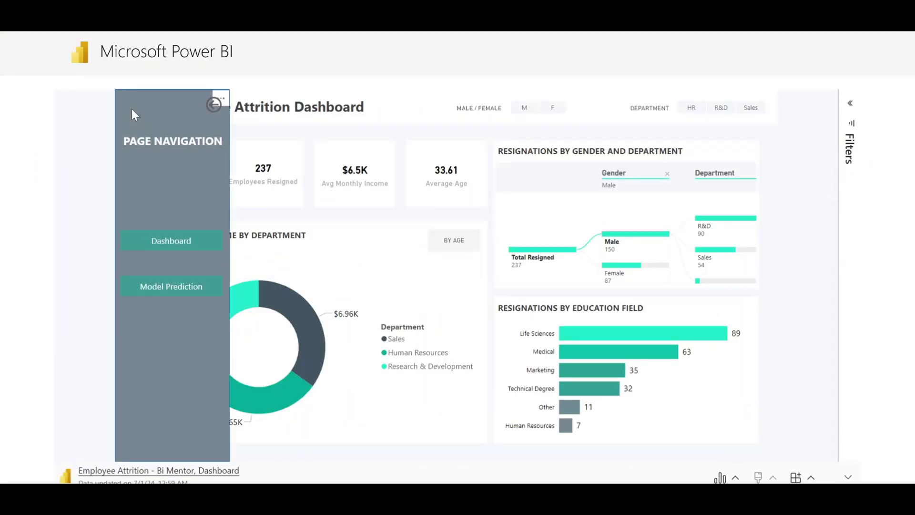
{"action": "left_click", "coordinate": [213, 104]}
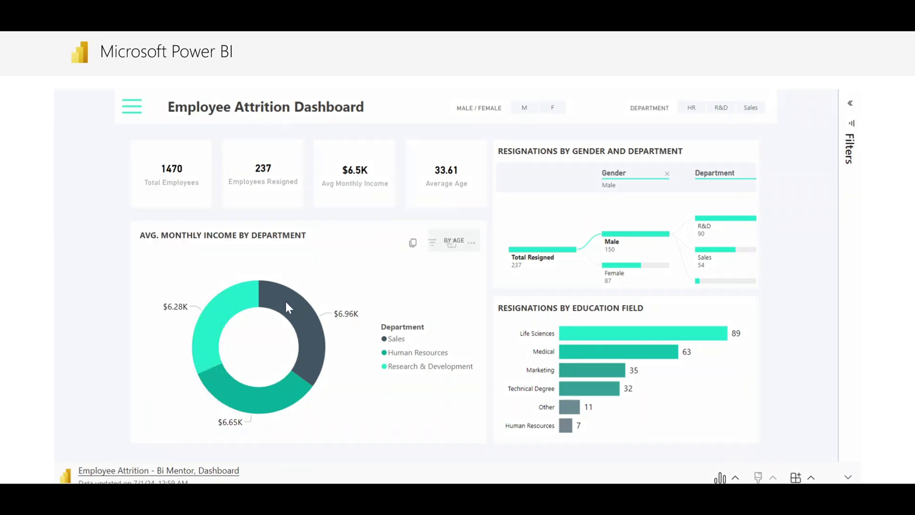
{"action": "key", "text": "Escape"}
Add a new slide after slide 2 and delete its title and content placeholders.
{"action": "left_click", "coordinate": [82, 271]}
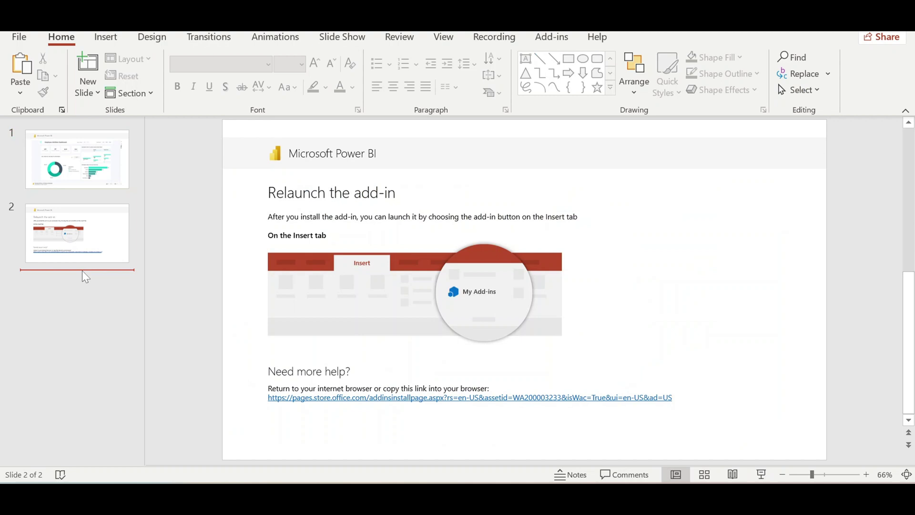
{"action": "right_click", "coordinate": [82, 270]}
{"action": "left_click", "coordinate": [112, 327]}
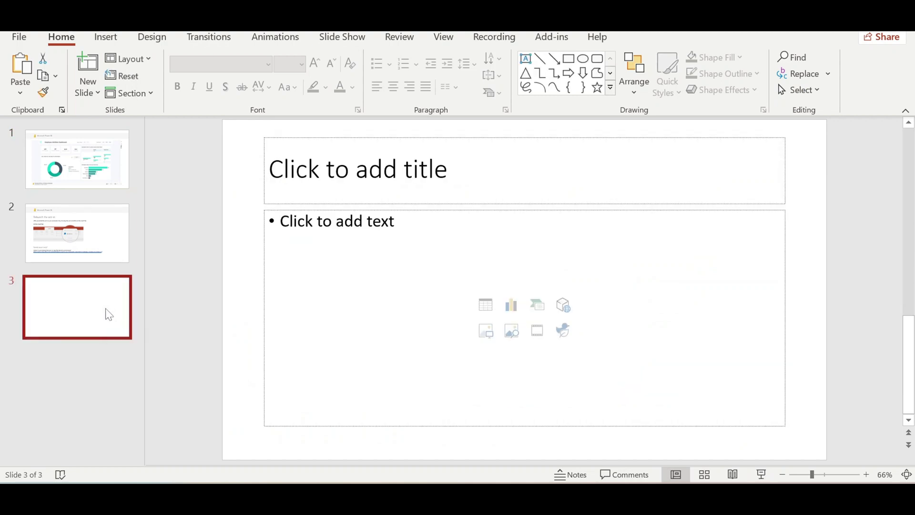
{"action": "left_click", "coordinate": [248, 311]}
{"action": "key", "text": "ctrl+a"}
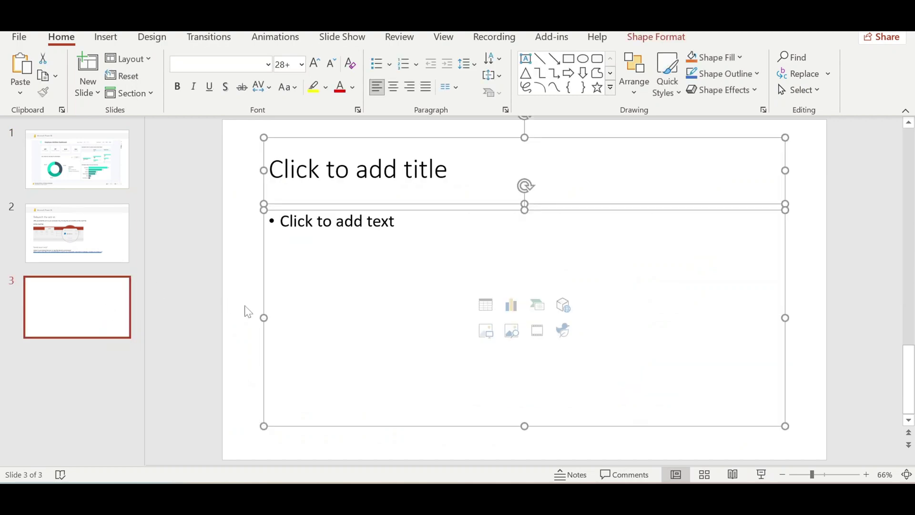
{"action": "key", "text": "Delete"}
Check the installed add-ins under Insert > My Add-ins, then close the list.
{"action": "left_click", "coordinate": [116, 41]}
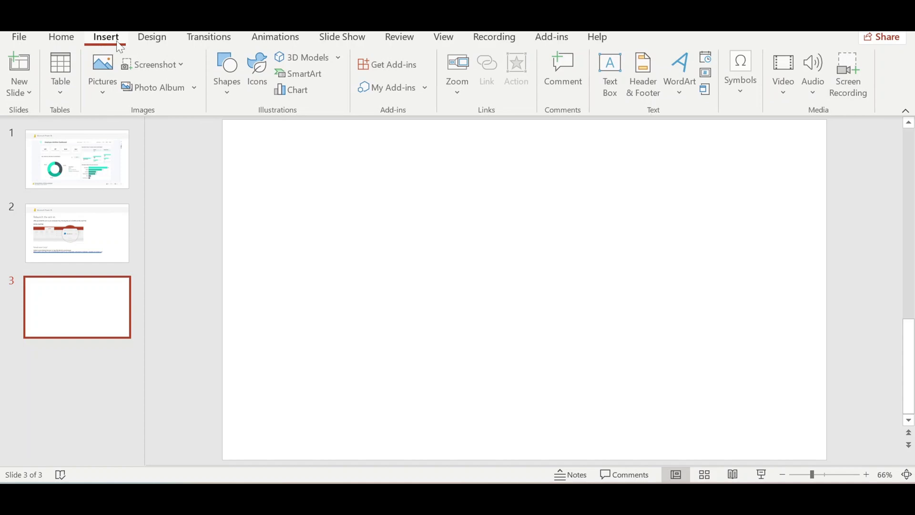
{"action": "left_click", "coordinate": [413, 91]}
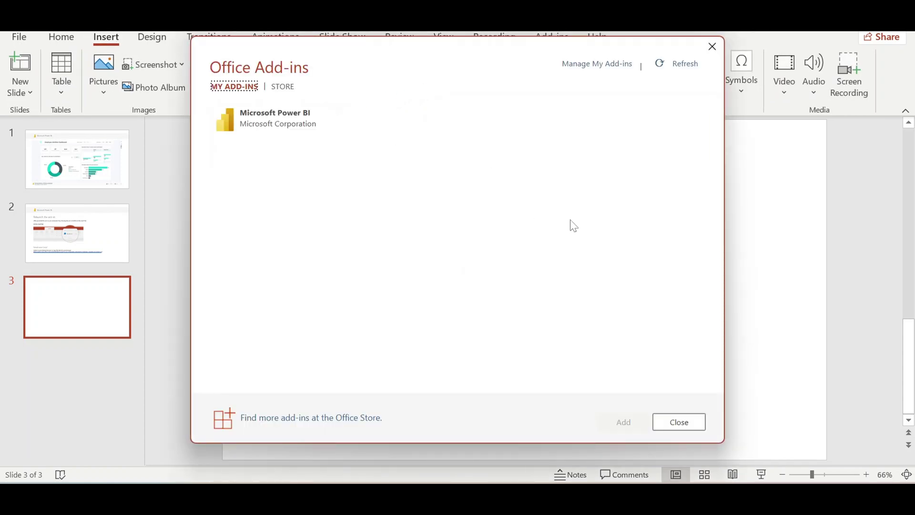
{"action": "left_click", "coordinate": [712, 46]}
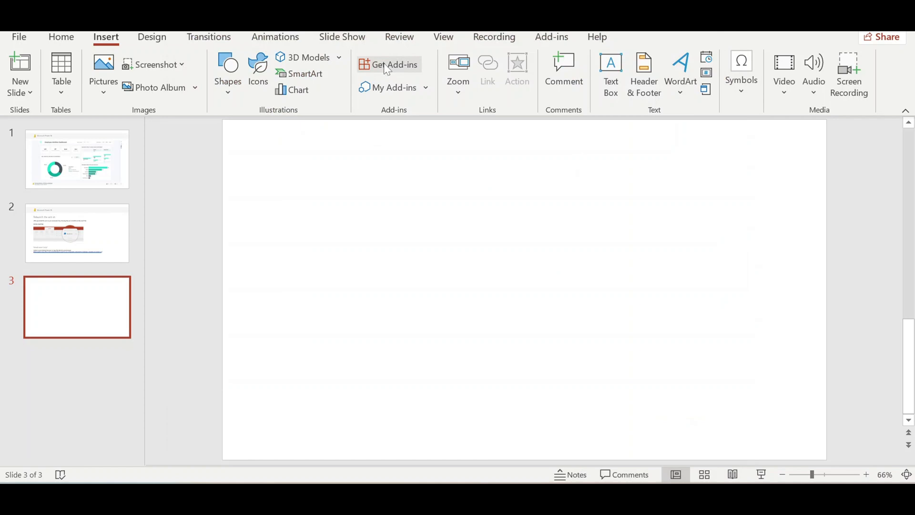
Search the add-in store for 'power' to find the Power BI add-in, then close it.
{"action": "left_click", "coordinate": [398, 68]}
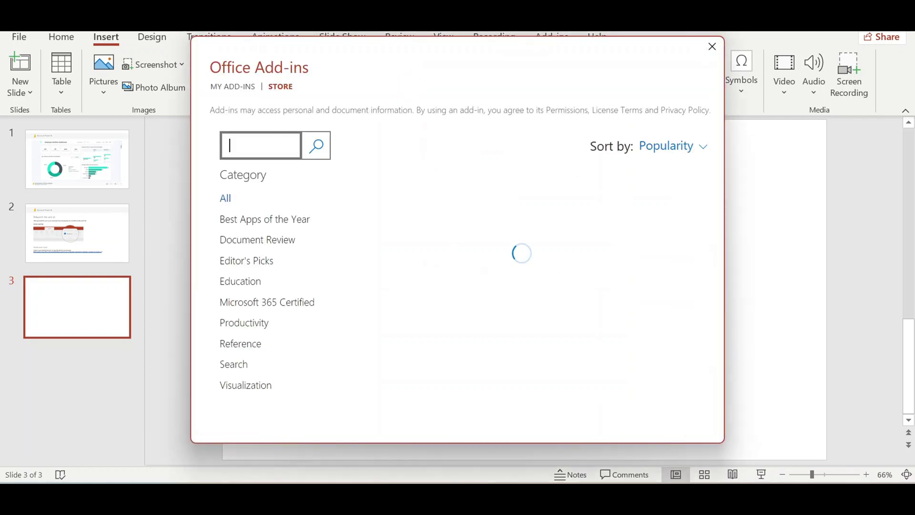
{"action": "type", "text": "power bi"}
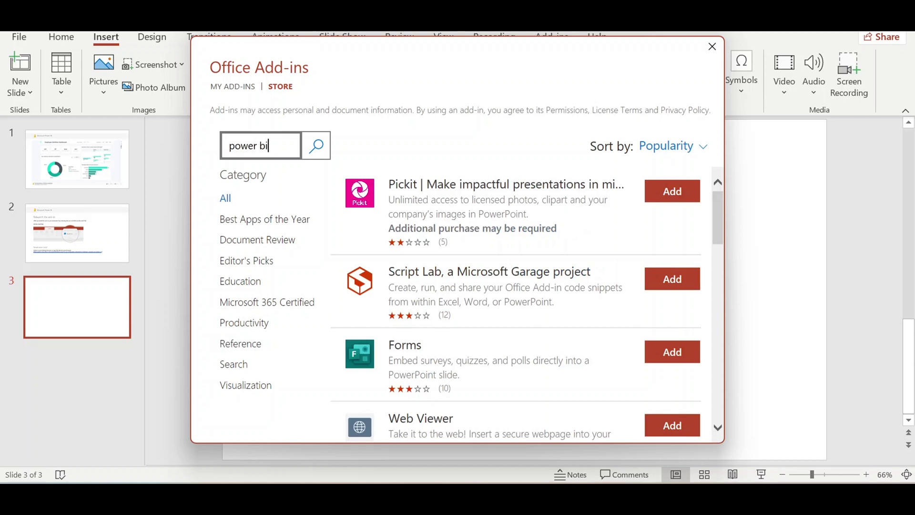
{"action": "left_click", "coordinate": [316, 145]}
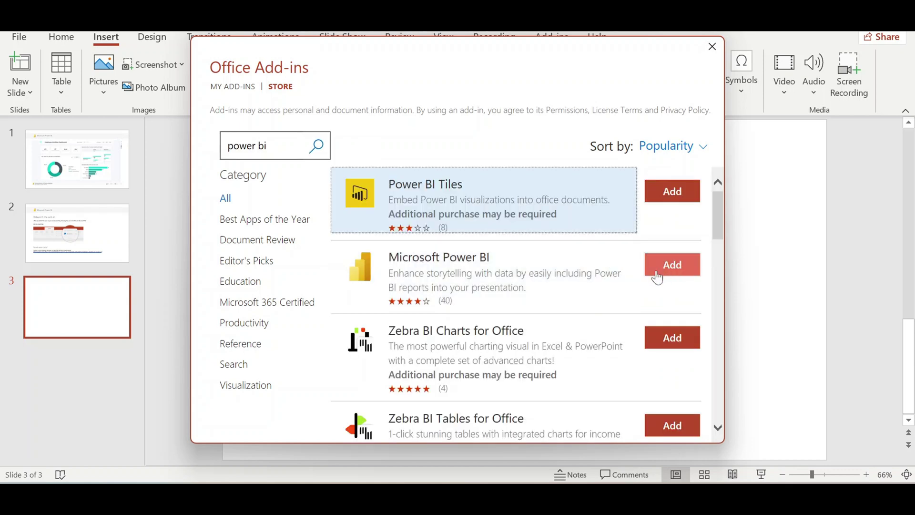
{"action": "left_click", "coordinate": [712, 46]}
Add the Microsoft Power BI add-in to slide 3 and drag its frame larger.
{"action": "left_click", "coordinate": [394, 88]}
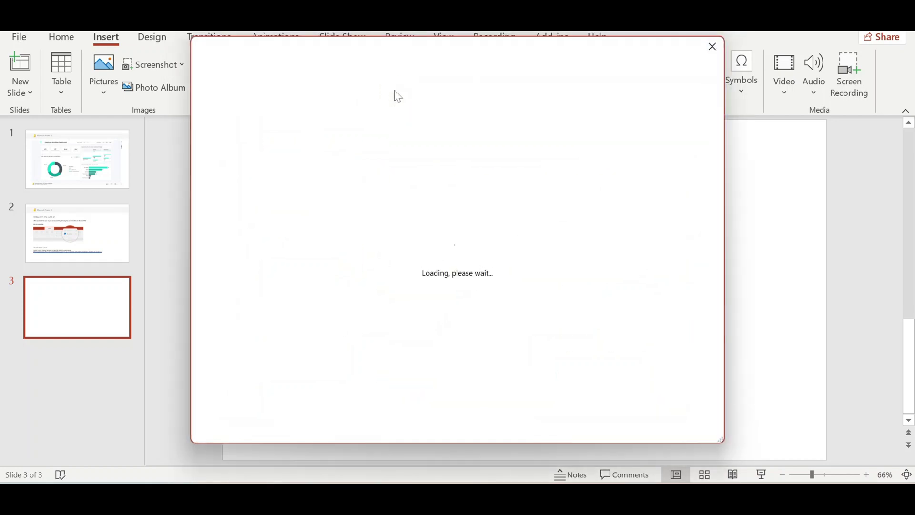
{"action": "left_click", "coordinate": [285, 127]}
{"action": "left_click", "coordinate": [628, 423]}
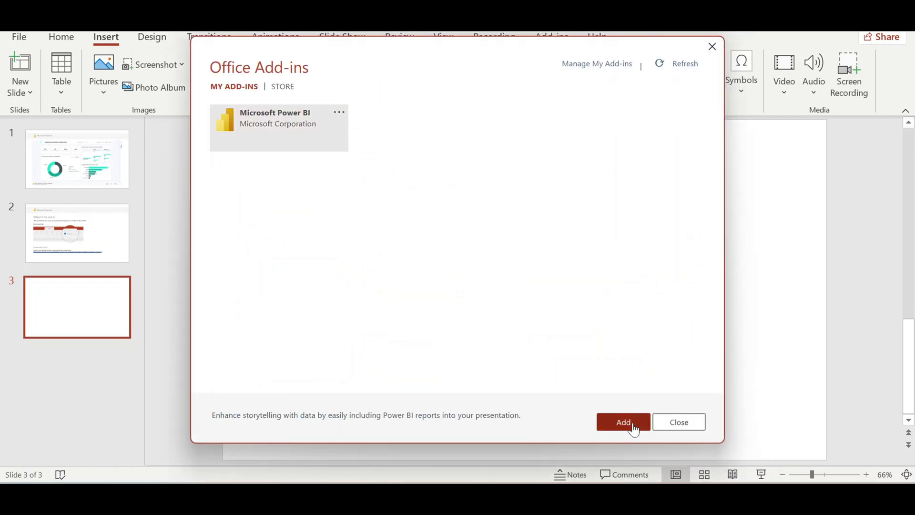
{"action": "left_click_drag", "start_coordinate": [297, 154], "coordinate": [241, 137]}
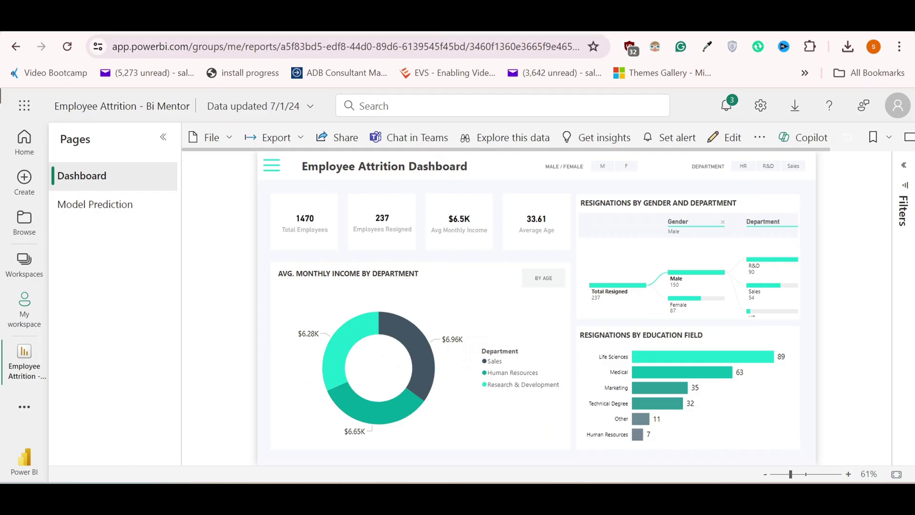
Copy the Dashboard page link from Export > PowerPoint with Embed live data kept.
{"action": "left_click", "coordinate": [286, 148]}
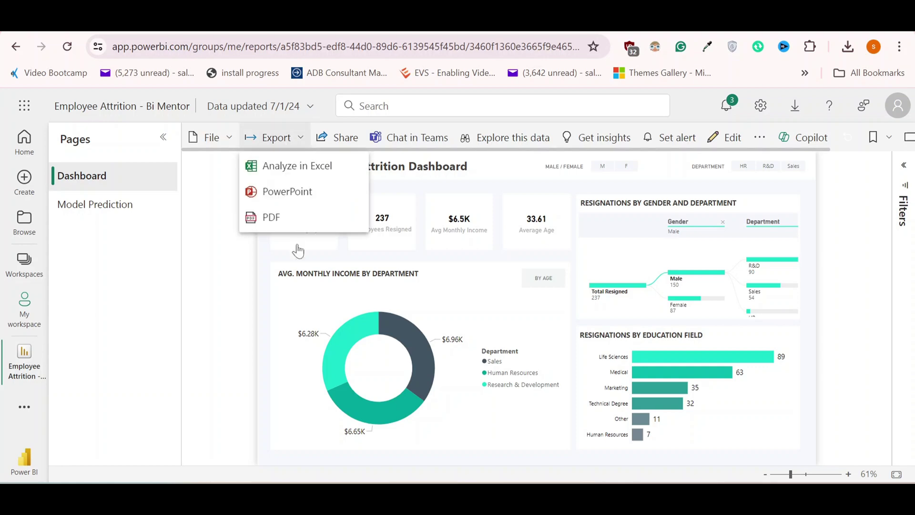
{"action": "left_click", "coordinate": [303, 194]}
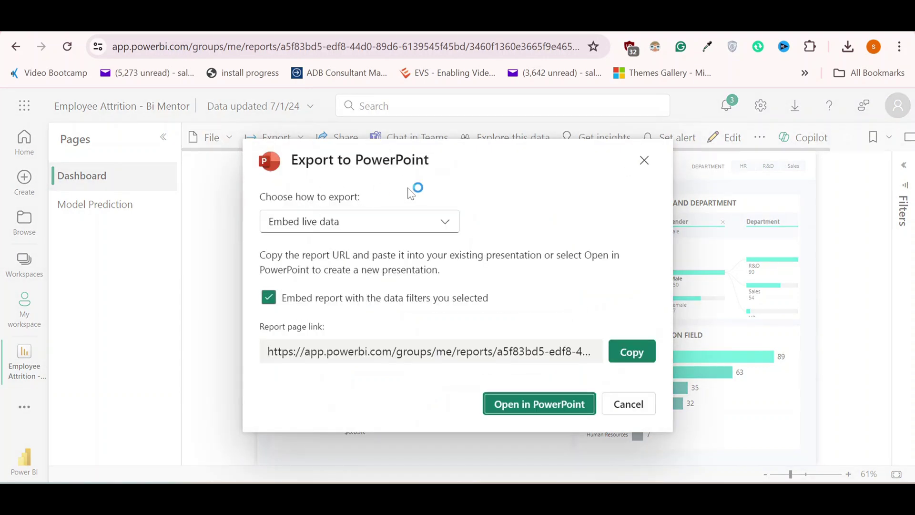
{"action": "left_click", "coordinate": [637, 355]}
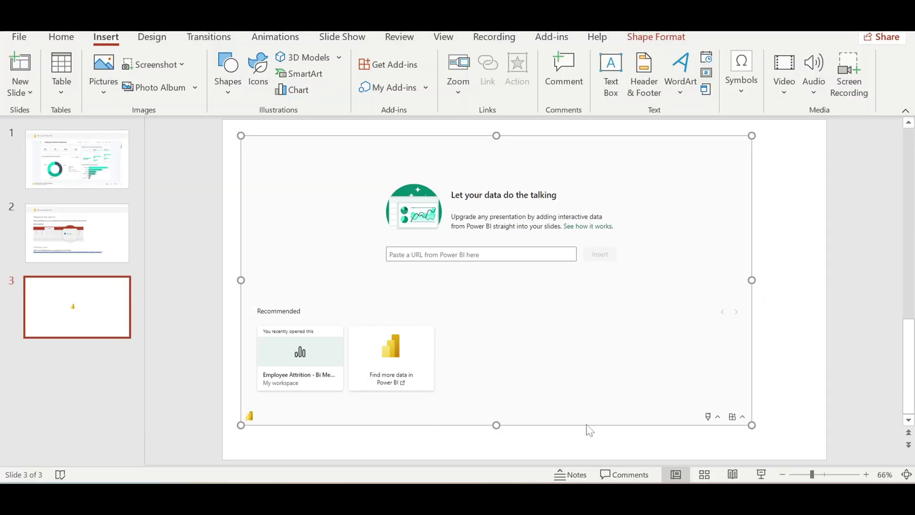
Paste the report link into the add-in to embed the live Employee Attrition Dashboard on slide 3.
{"action": "left_click", "coordinate": [485, 257]}
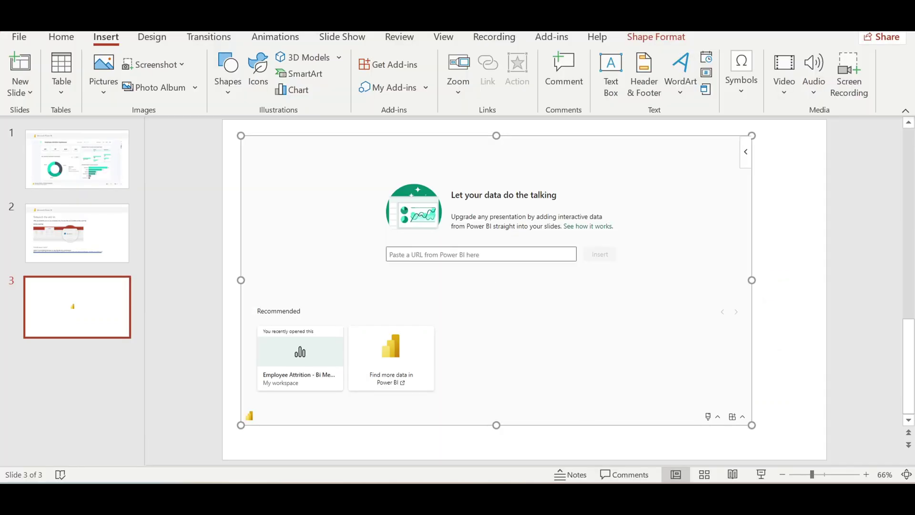
{"action": "key", "text": "ctrl+v"}
{"action": "left_click", "coordinate": [606, 257]}
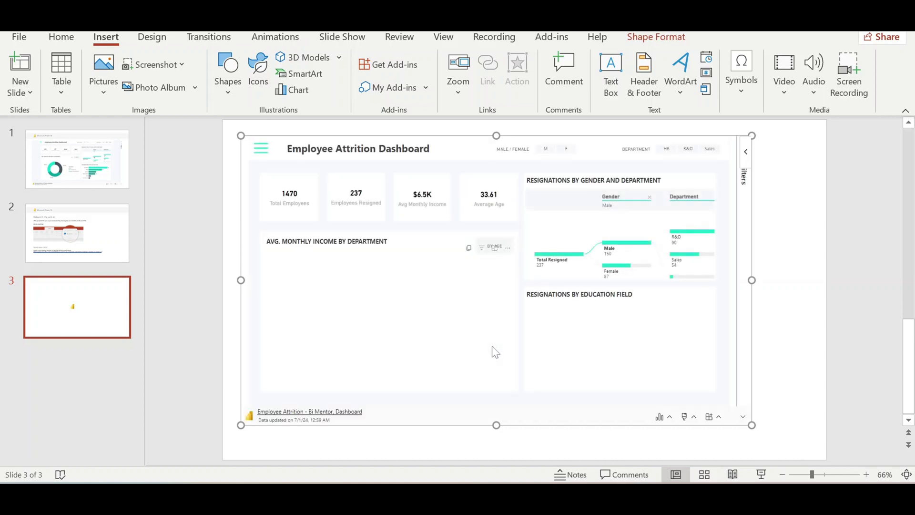
Enlarge the embedded report to fill most of slide 3, then return to Power BI.
{"action": "left_click_drag", "start_coordinate": [752, 424], "coordinate": [815, 446]}
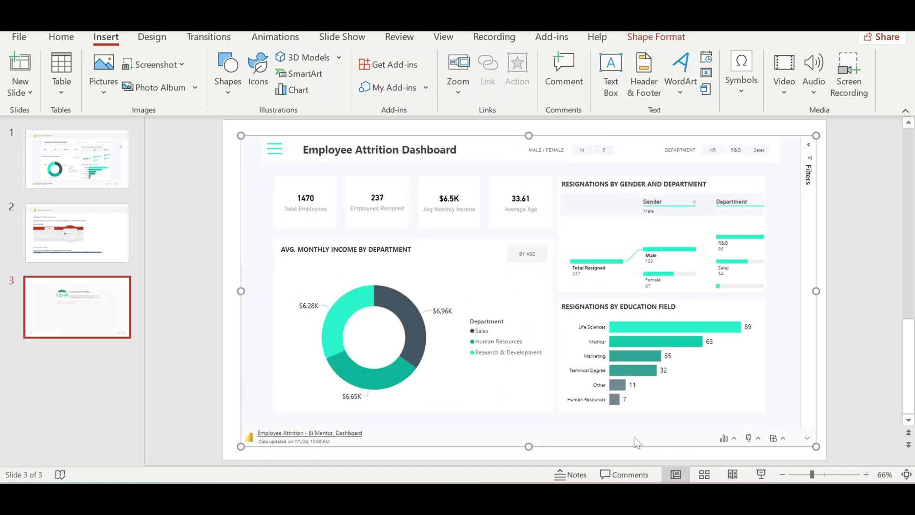
{"action": "mouse_move", "coordinate": [508, 480]}
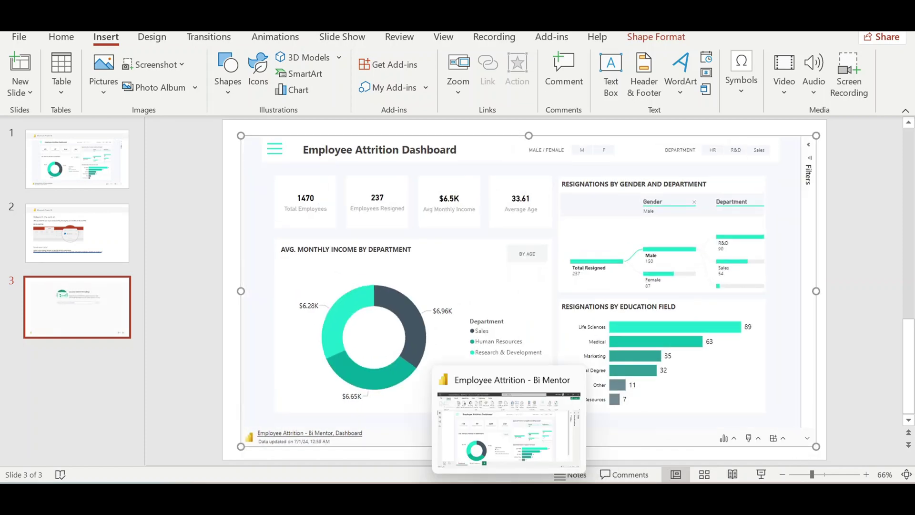
{"action": "left_click", "coordinate": [508, 438]}
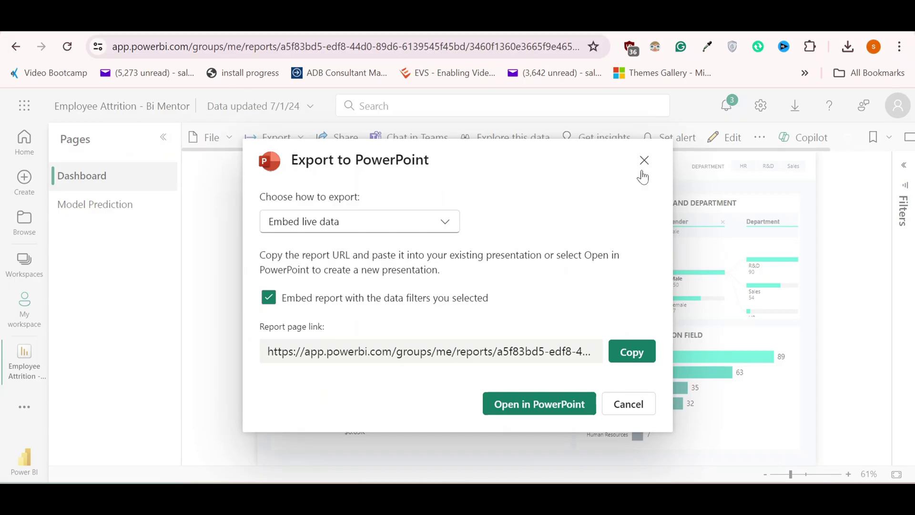
Re-export the report to PowerPoint with 'Export as image' and Current Values.
{"action": "left_click", "coordinate": [643, 161]}
{"action": "left_click", "coordinate": [281, 138]}
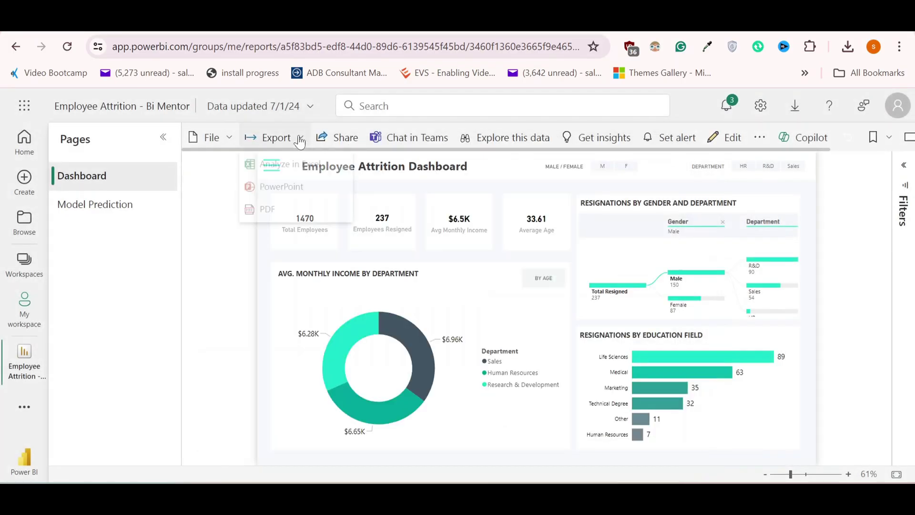
{"action": "left_click", "coordinate": [283, 193]}
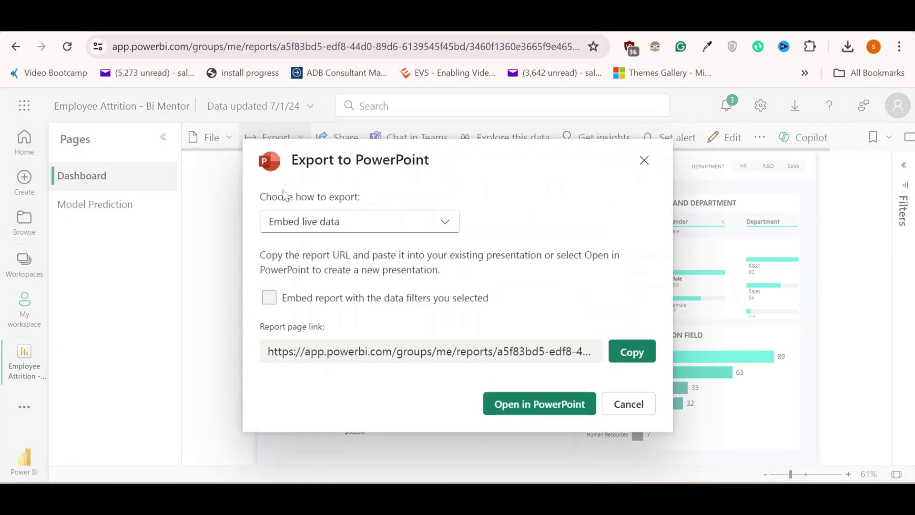
{"action": "left_click", "coordinate": [387, 225]}
{"action": "left_click", "coordinate": [316, 271]}
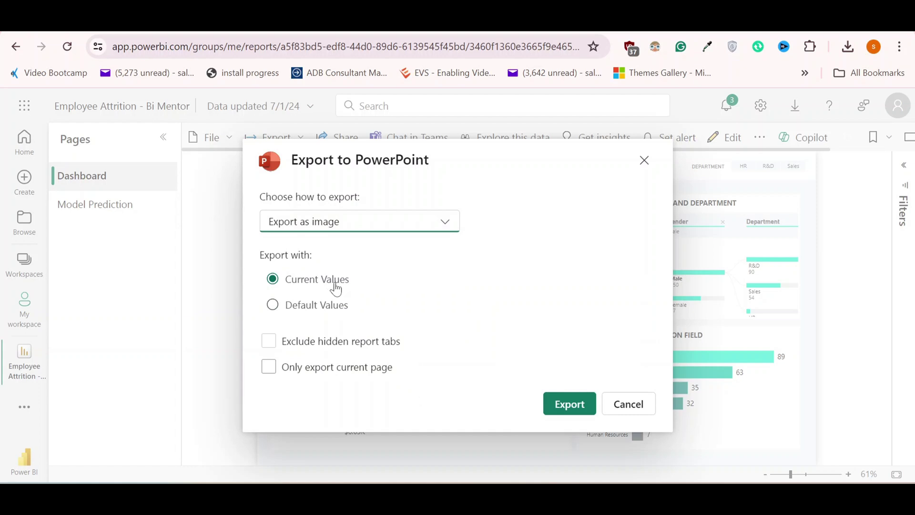
{"action": "left_click", "coordinate": [567, 410]}
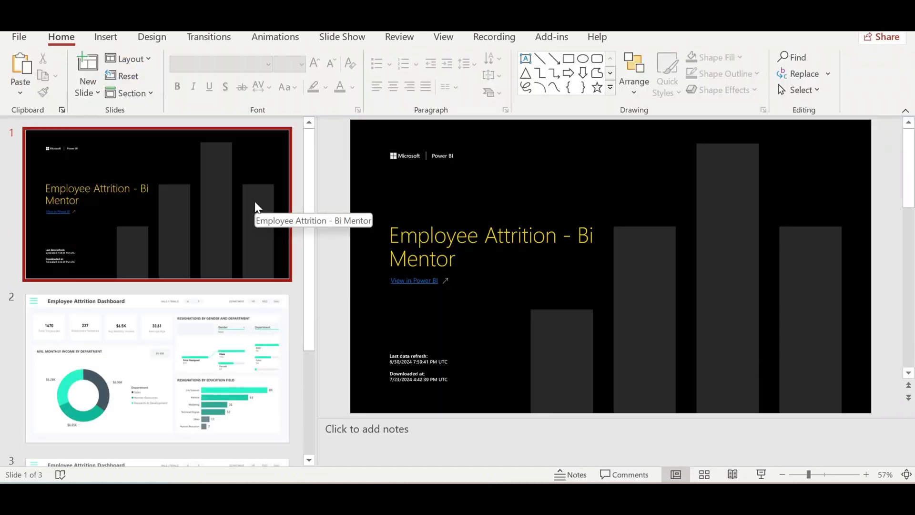
Select the static dashboard image on slide 2 of the exported deck.
{"action": "left_click", "coordinate": [223, 340]}
{"action": "scroll", "coordinate": [223, 339], "scroll_direction": "down", "scroll_amount": 3}
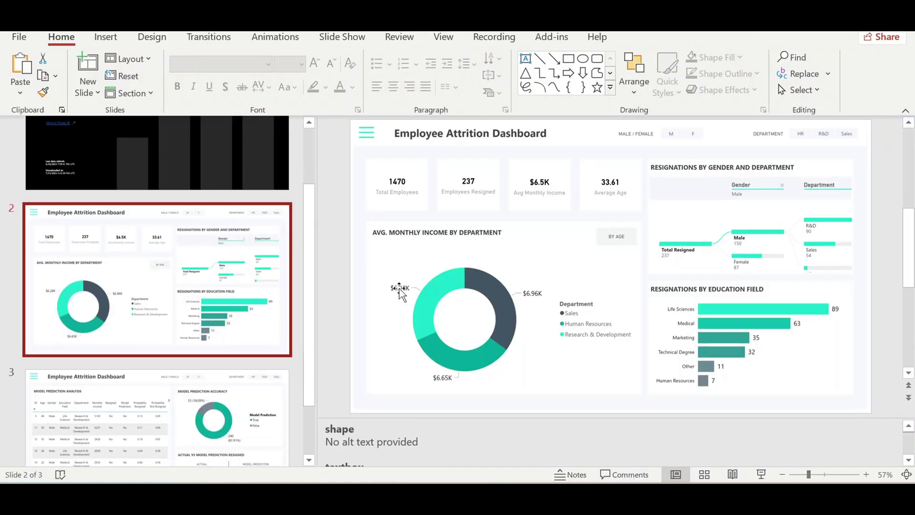
{"action": "left_click", "coordinate": [426, 248]}
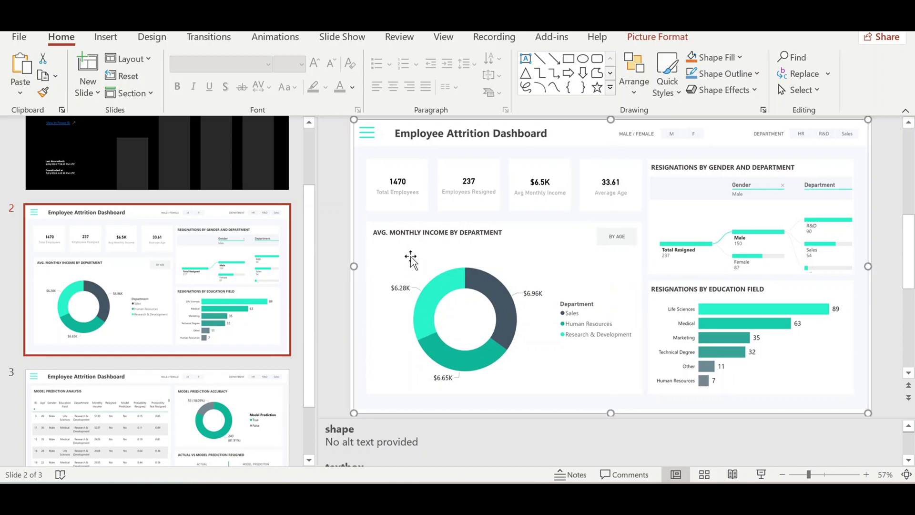
{"action": "scroll", "coordinate": [222, 286], "scroll_direction": "down", "scroll_amount": 2}
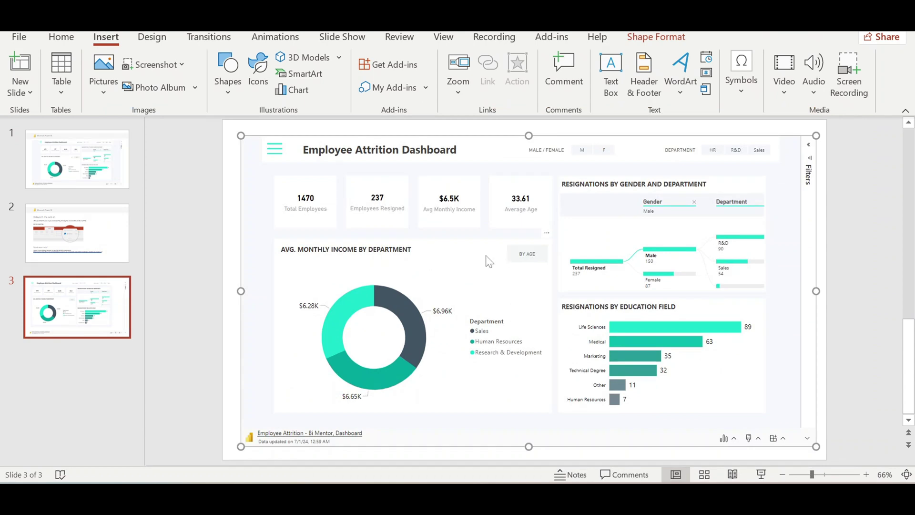
{"action": "mouse_move", "coordinate": [503, 288]}
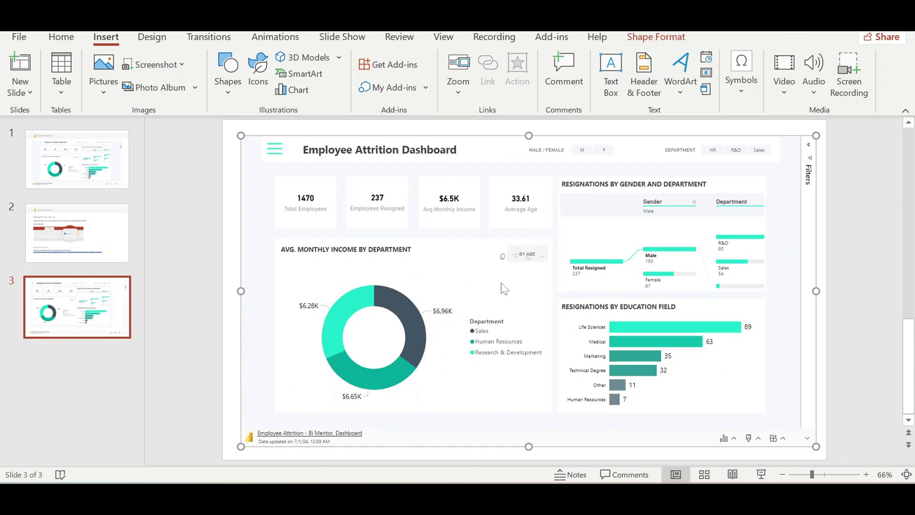